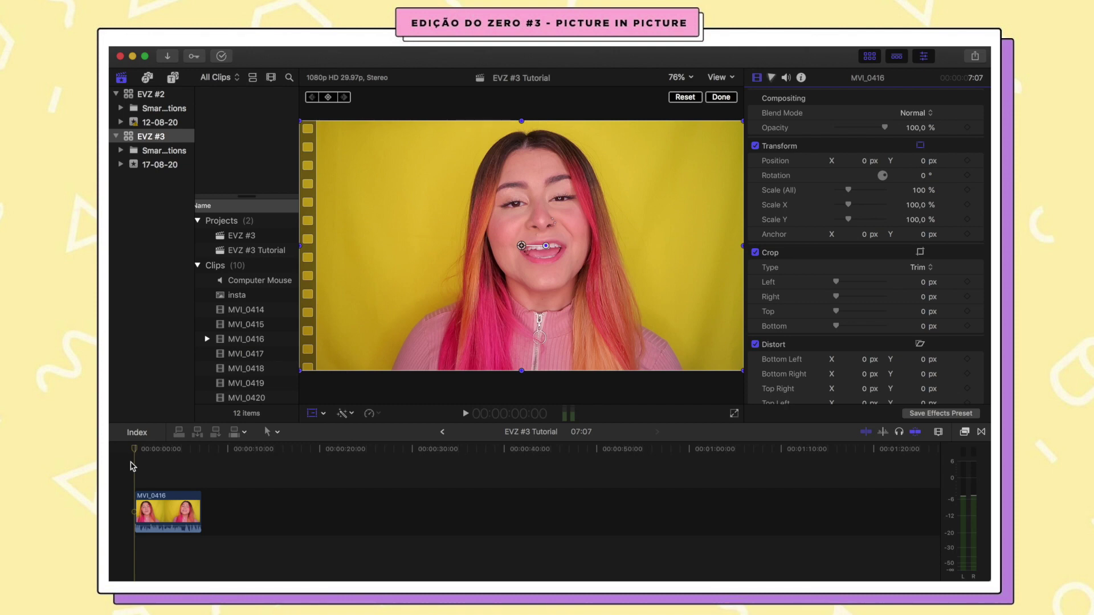
# Preview insta.png from the Elementos folder and place it as an overlay above the MVI_0416 clip, starting at 00:00:00:13.
pyautogui.press('super+equal')
pyautogui.press('space')
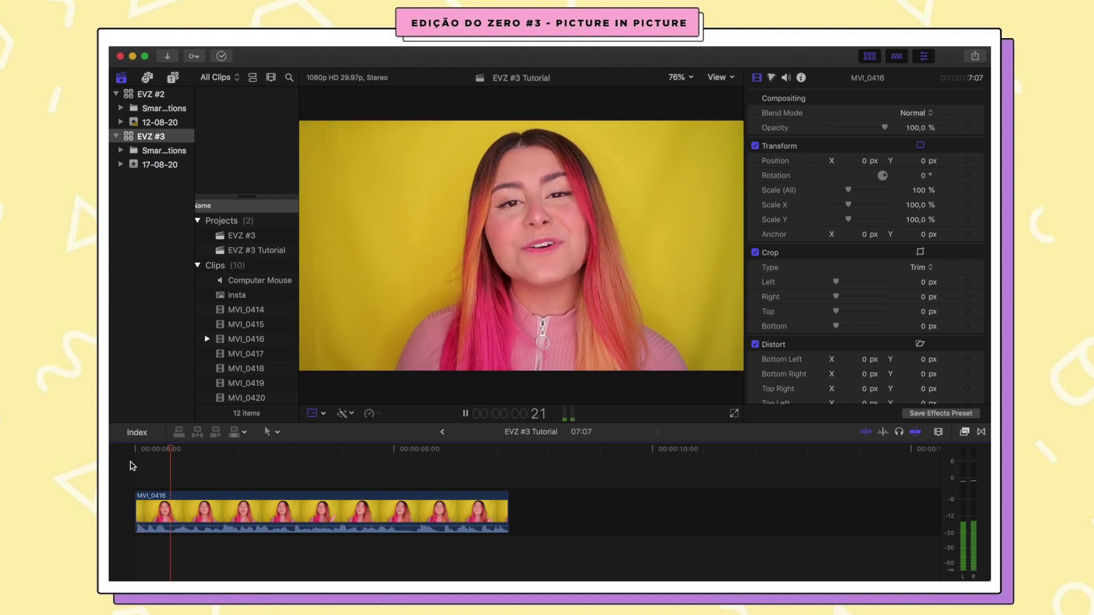
pyautogui.press('space')
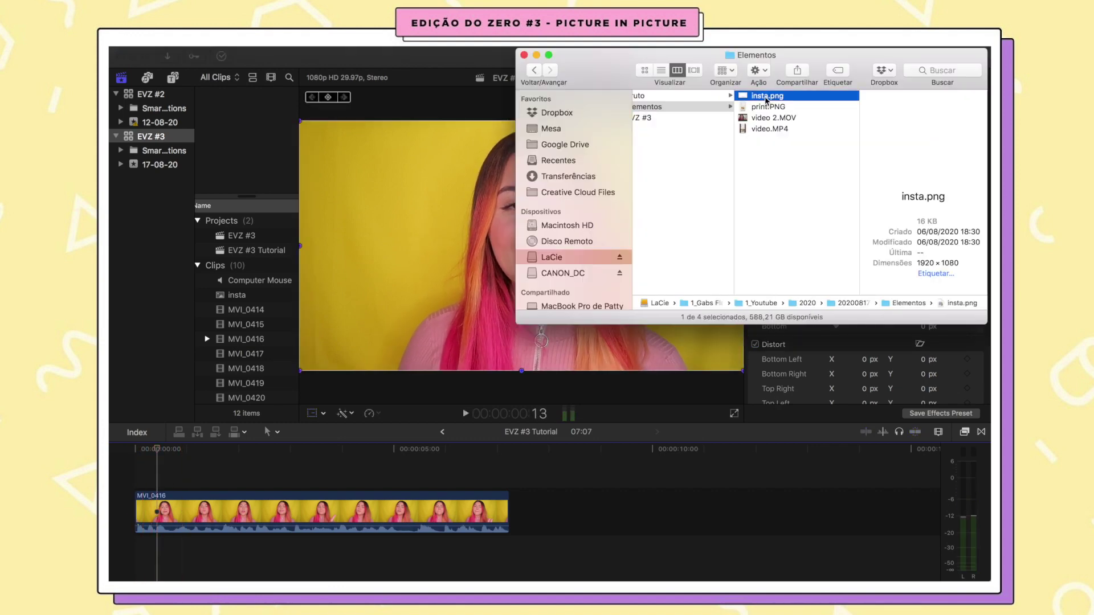
pyautogui.press('space')
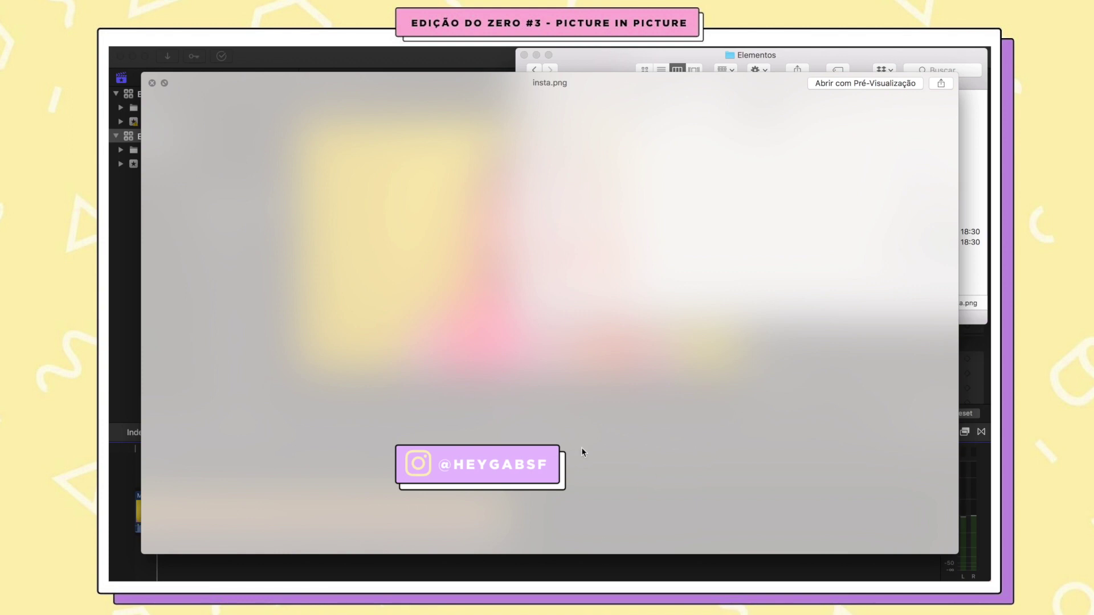
pyautogui.press('space')
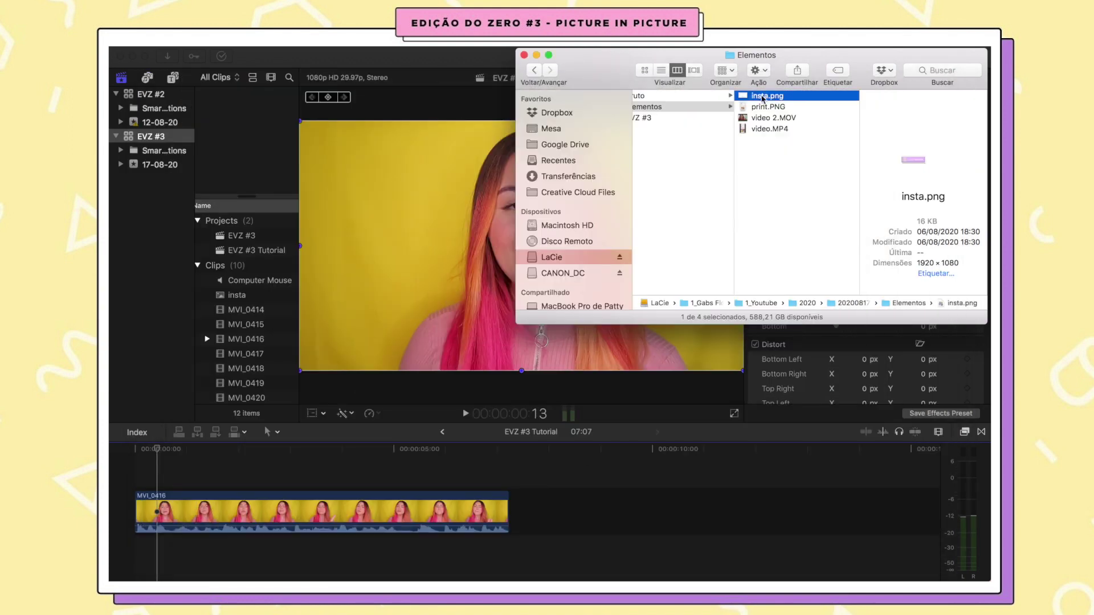
pyautogui.moveTo(762, 98); pyautogui.dragTo(160, 473)
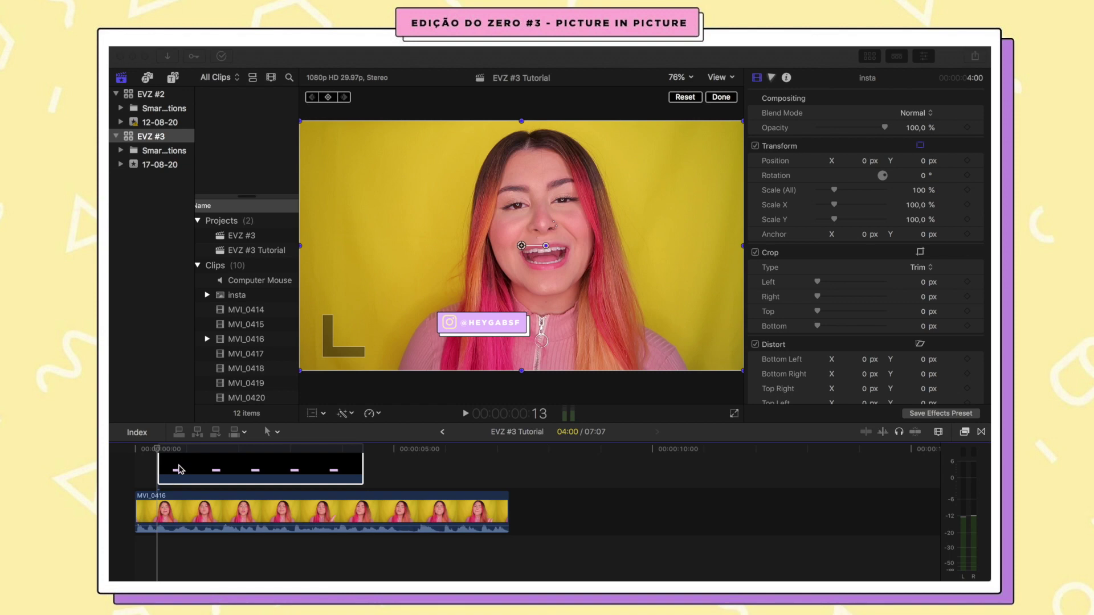
# Enlarge the insta overlay to about 127% and move it to about X 216.6 px, Y 4.3 px in the frame.
pyautogui.click(183, 498)
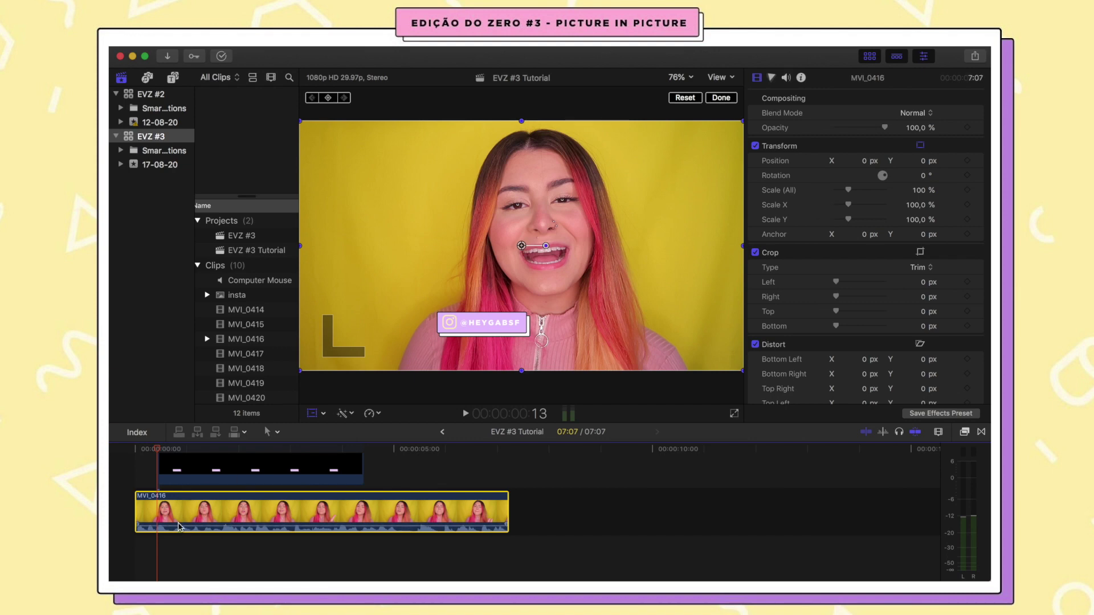
pyautogui.click(173, 475)
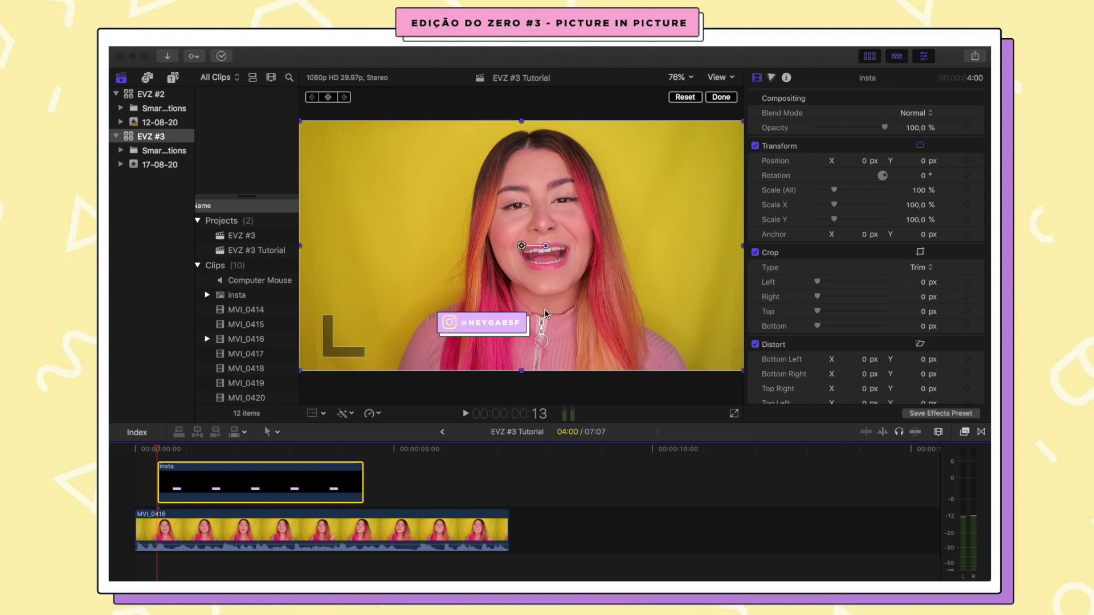
pyautogui.click(626, 365)
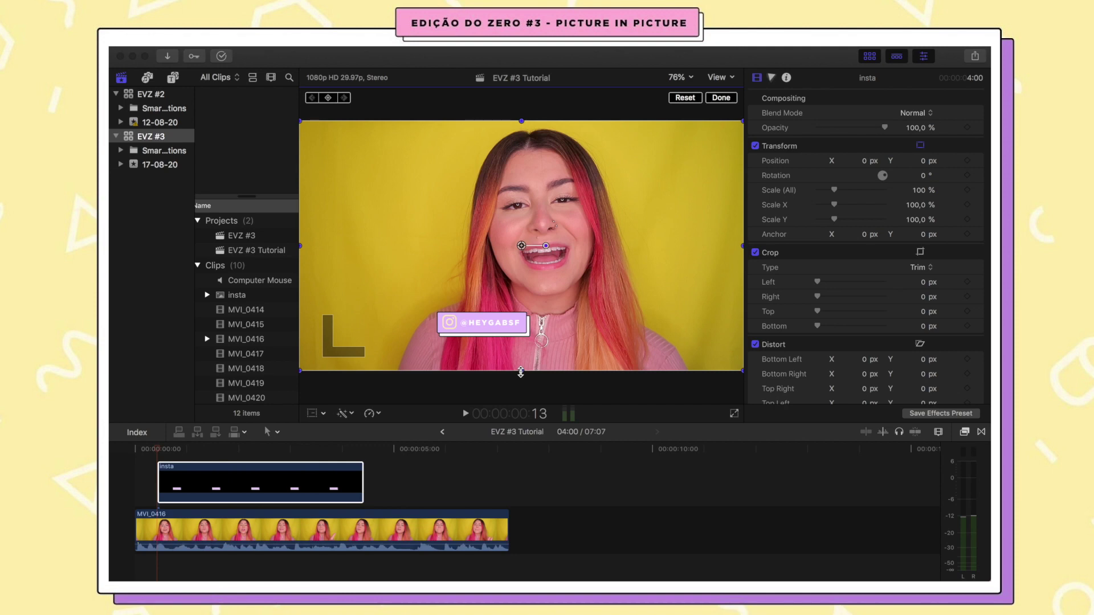
pyautogui.moveTo(522, 373)
pyautogui.mouseDown()
pyautogui.moveTo(520, 390)
pyautogui.moveTo(522, 372)
pyautogui.mouseUp()
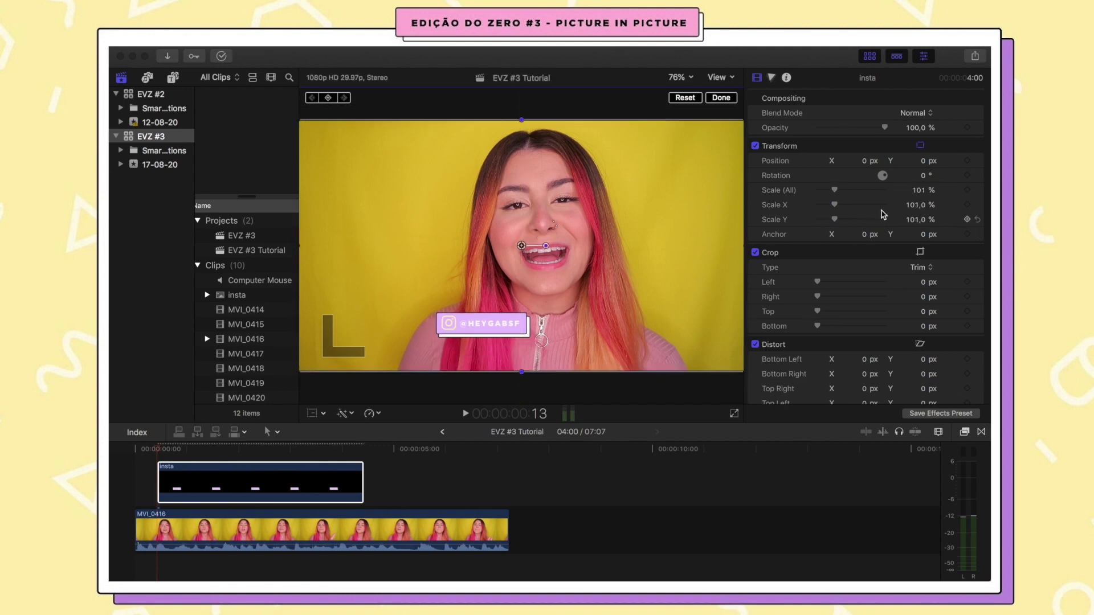
pyautogui.moveTo(919, 193); pyautogui.dragTo(919, 242)
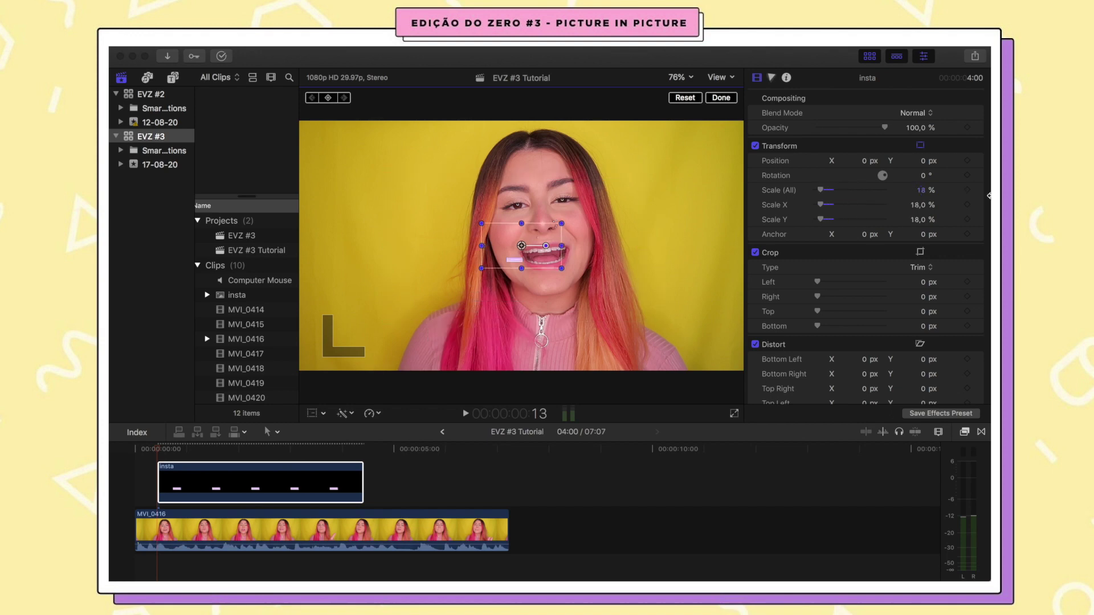
pyautogui.press('super+z')
pyautogui.moveTo(521, 375); pyautogui.dragTo(521, 405)
pyautogui.moveTo(513, 350); pyautogui.dragTo(554, 350)
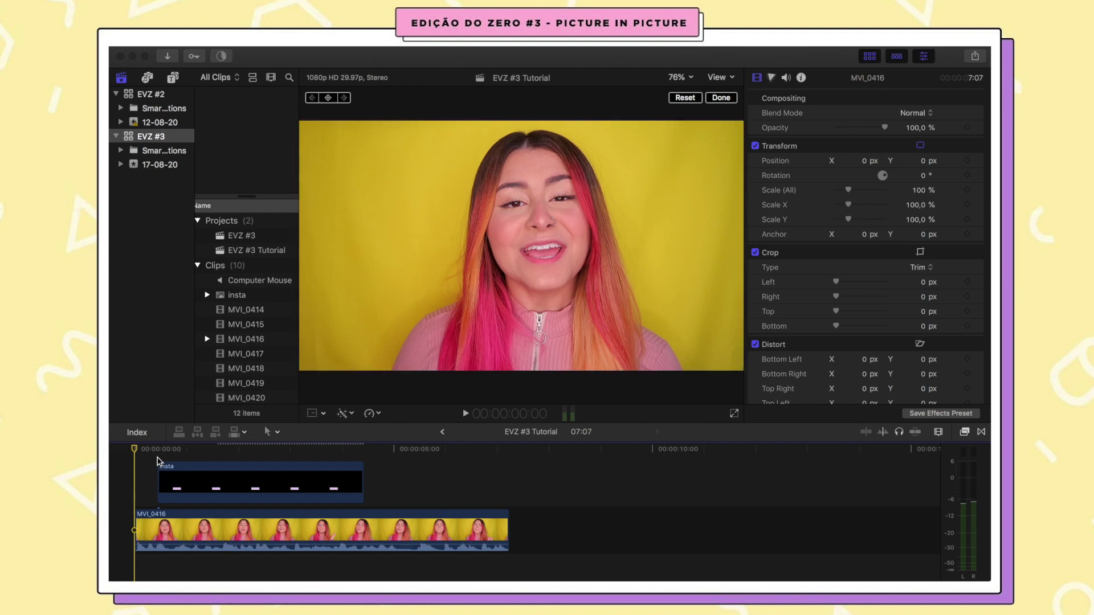
# Play back the insta overlay over the main clip and drag its end in the timeline to about 3:01.
pyautogui.press('space')
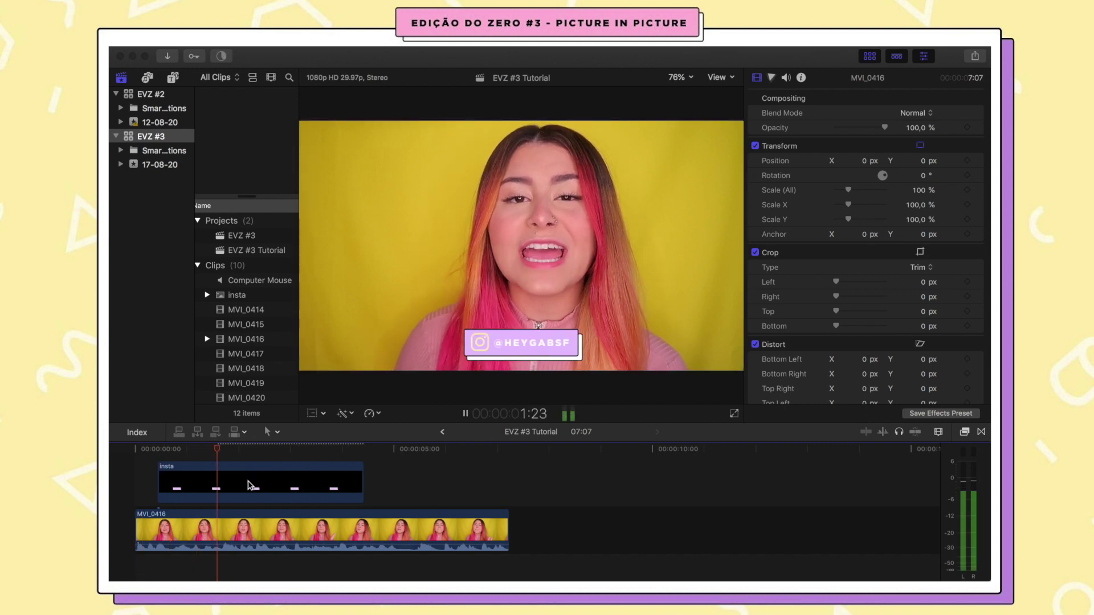
pyautogui.click(279, 483)
pyautogui.press('space')
pyautogui.click(294, 485)
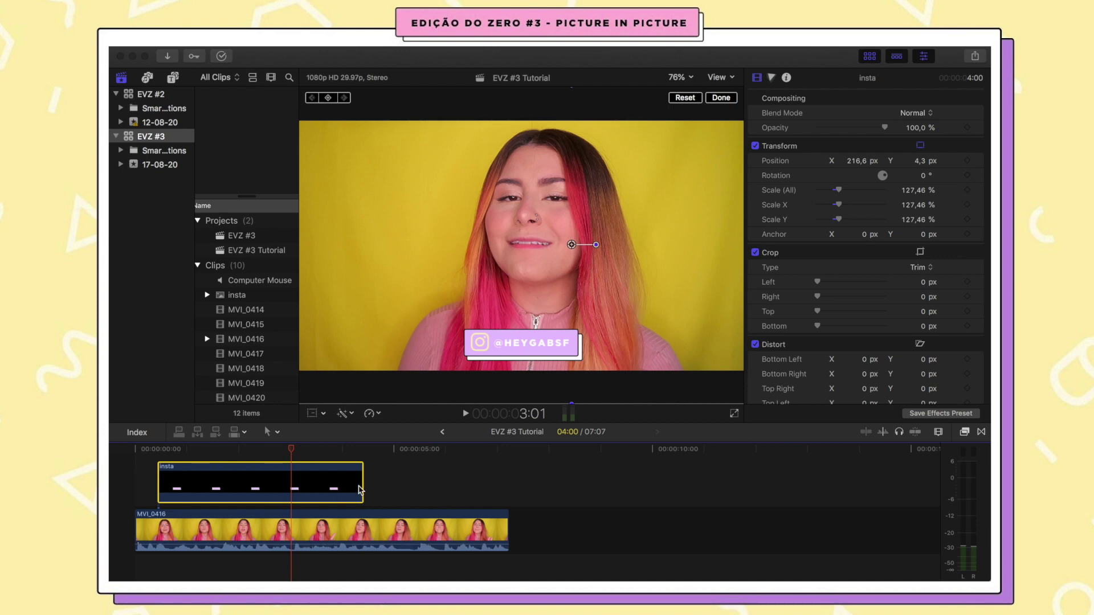
pyautogui.moveTo(510, 491); pyautogui.dragTo(292, 500)
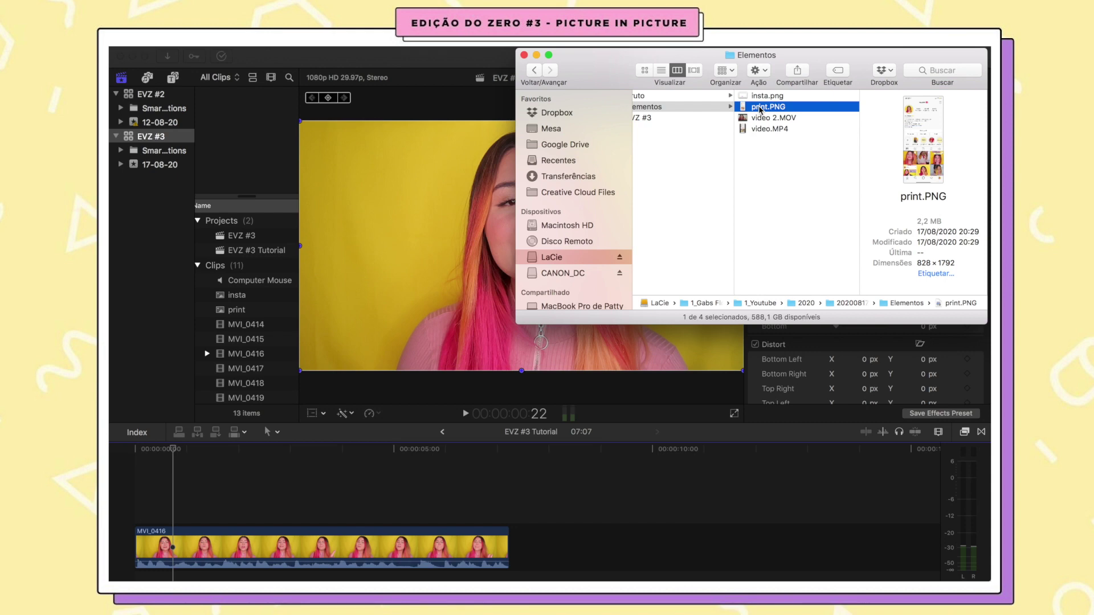
# Overlay print.PNG above the main clip from 00:00:00:22, move it to about X -664 px beside the speaker, and play the result.
pyautogui.moveTo(759, 108); pyautogui.dragTo(175, 490)
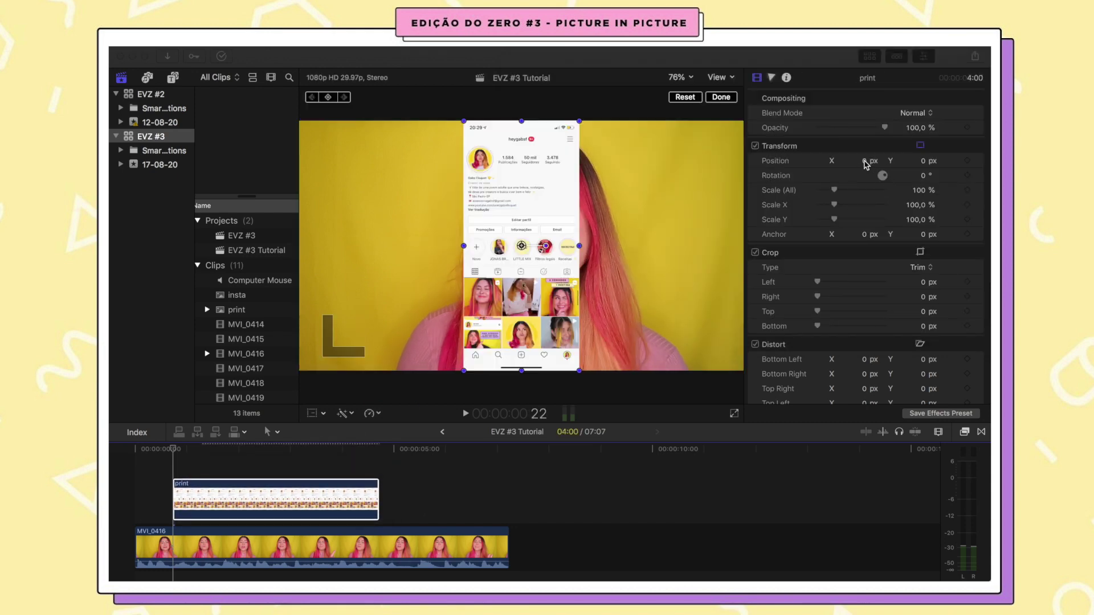
pyautogui.moveTo(521, 285); pyautogui.dragTo(367, 285)
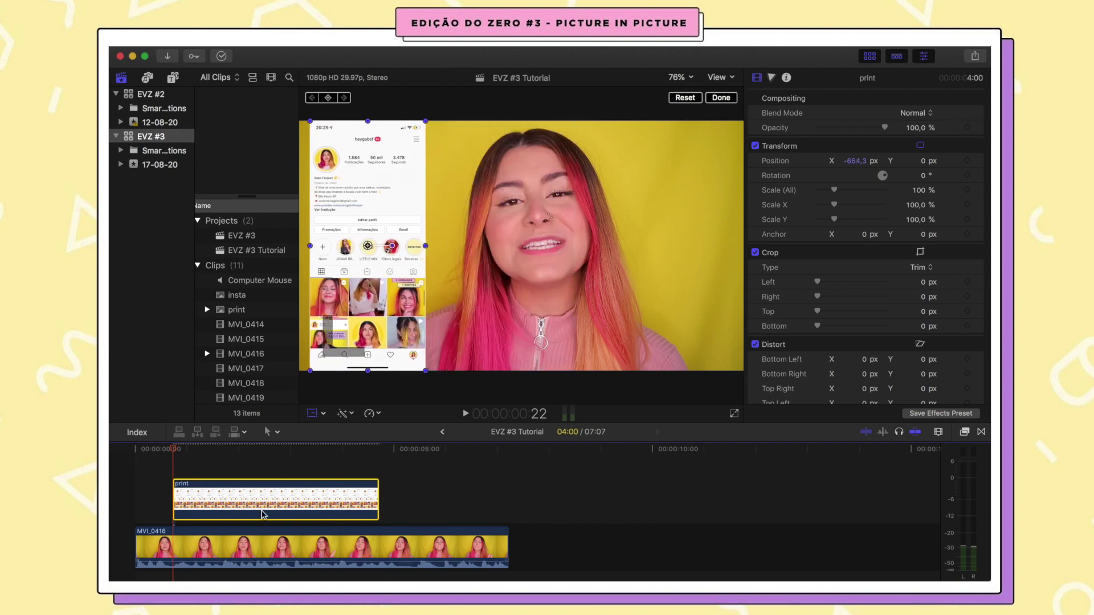
pyautogui.moveTo(230, 508); pyautogui.dragTo(262, 508)
pyautogui.click(130, 509)
pyautogui.press('space')
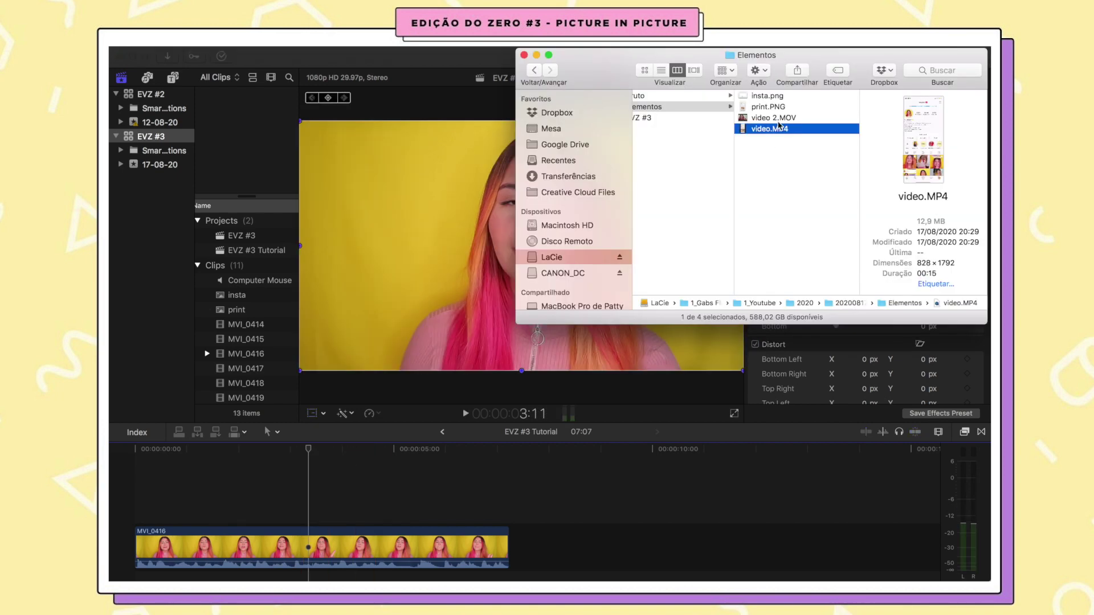
# Overlay video.MP4 above the main clip from 00:00:00:22 and trim its start to leave about 9:24.
pyautogui.moveTo(767, 133); pyautogui.dragTo(173, 483)
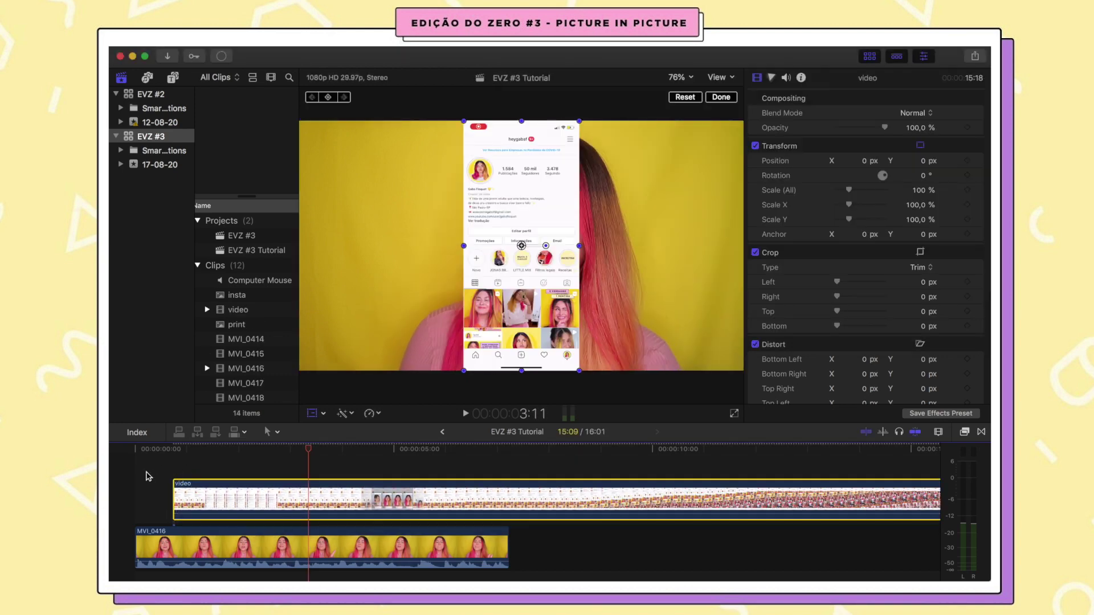
pyautogui.press('super+minus')
pyautogui.press('super+minus')
pyautogui.moveTo(147, 493); pyautogui.dragTo(180, 501)
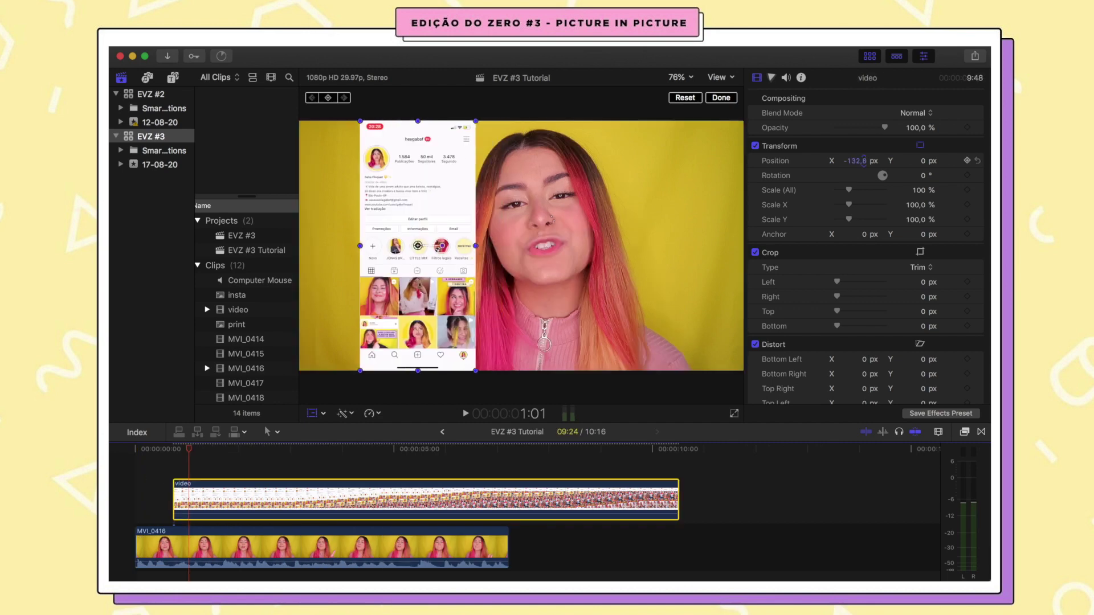
# Move the video overlay horizontally to about X -687.8 px and play the sequence from the beginning.
pyautogui.moveTo(856, 161); pyautogui.dragTo(829, 161)
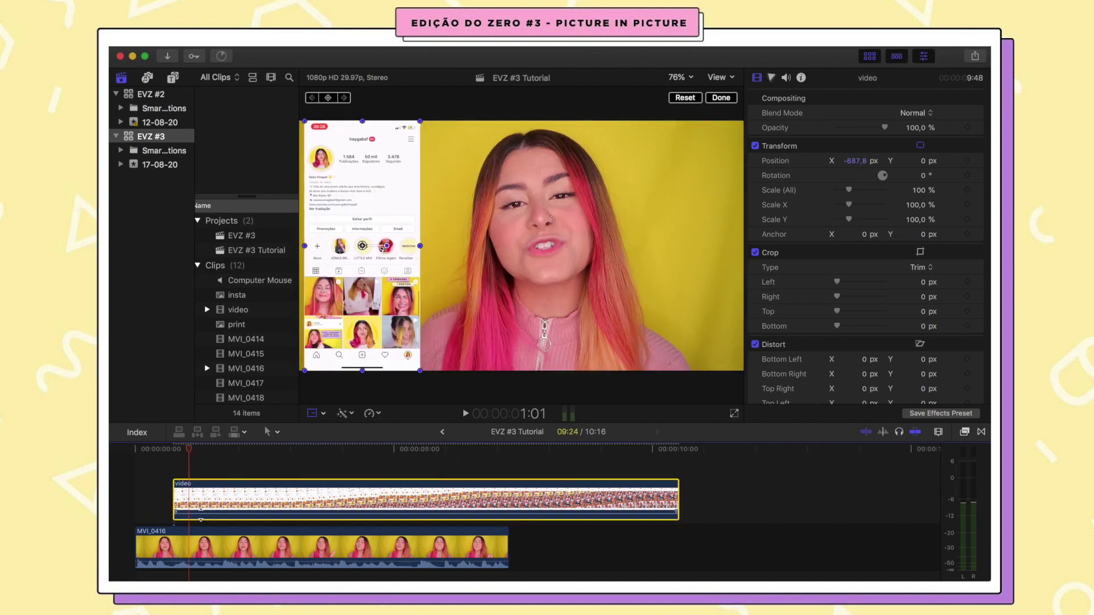
pyautogui.click(114, 488)
pyautogui.press('space')
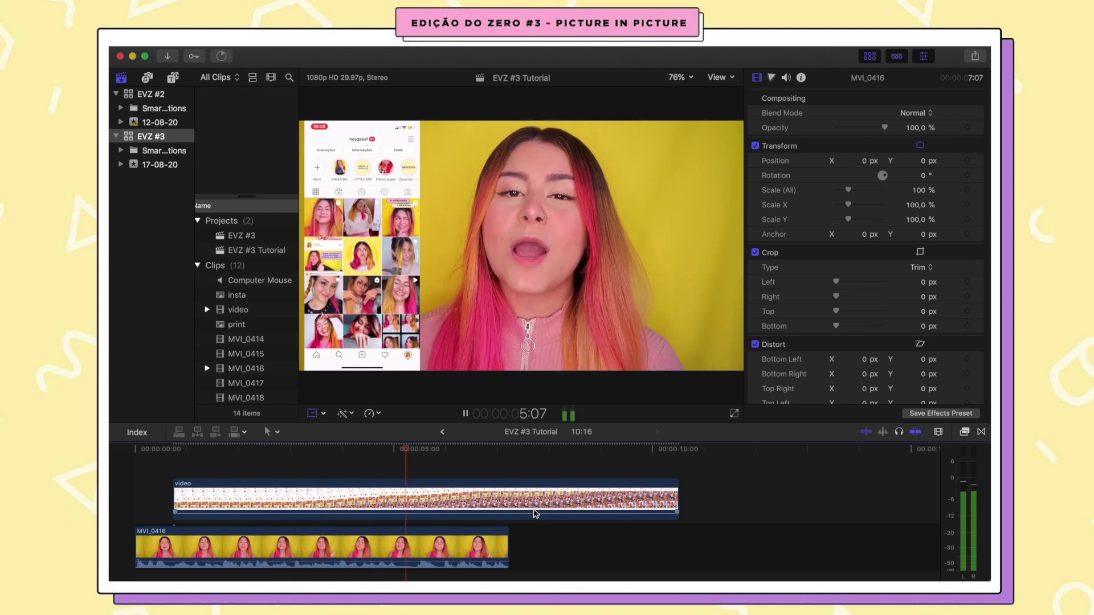
# Trim the end of the video overlay to match the end of the MVI_0416 clip.
pyautogui.moveTo(678, 500); pyautogui.dragTo(508, 501)
pyautogui.click(401, 469)
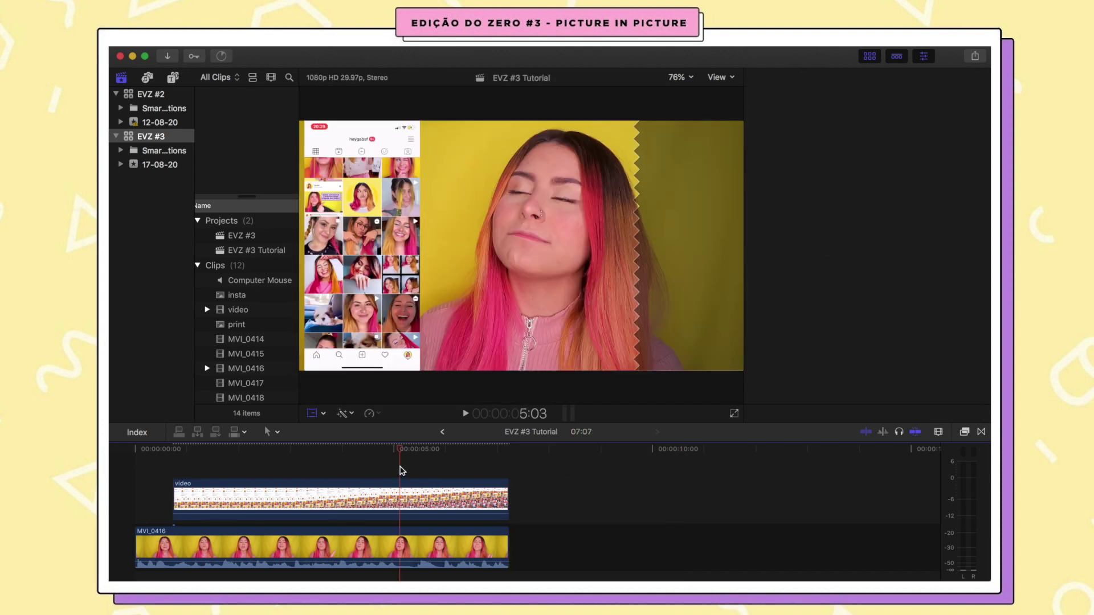
pyautogui.click(400, 499)
pyautogui.click(398, 564)
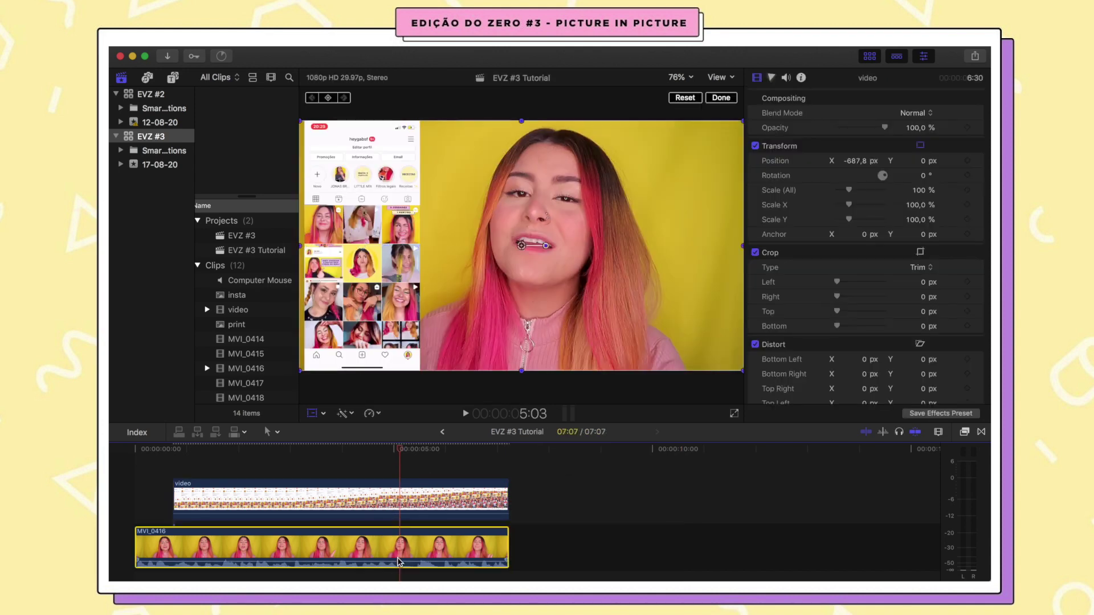
pyautogui.click(398, 507)
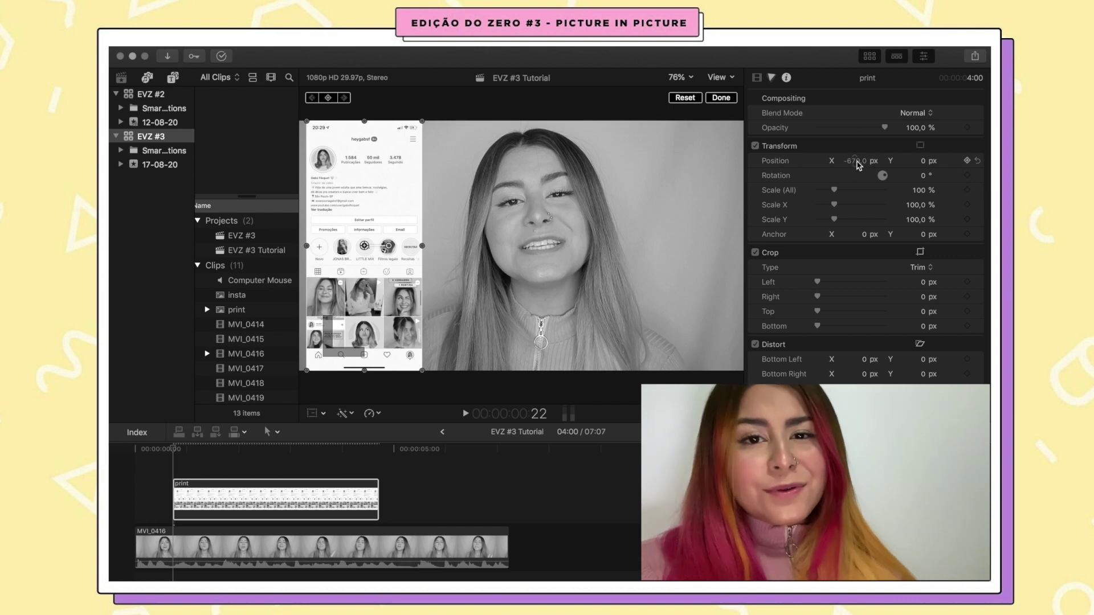
pyautogui.moveTo(193, 491); pyautogui.dragTo(216, 499)
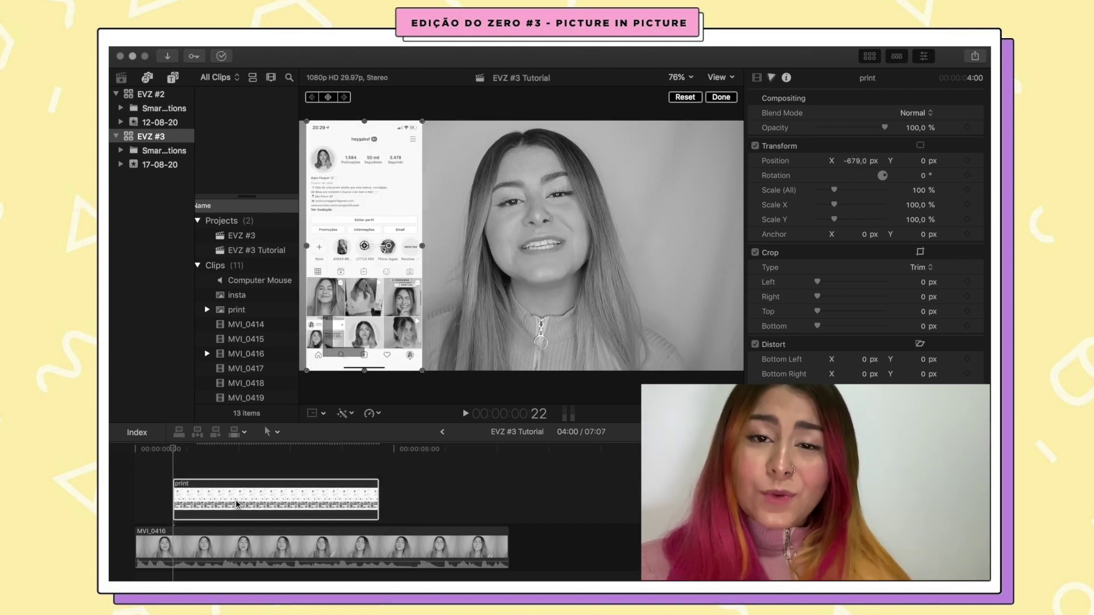
pyautogui.press('Delete')
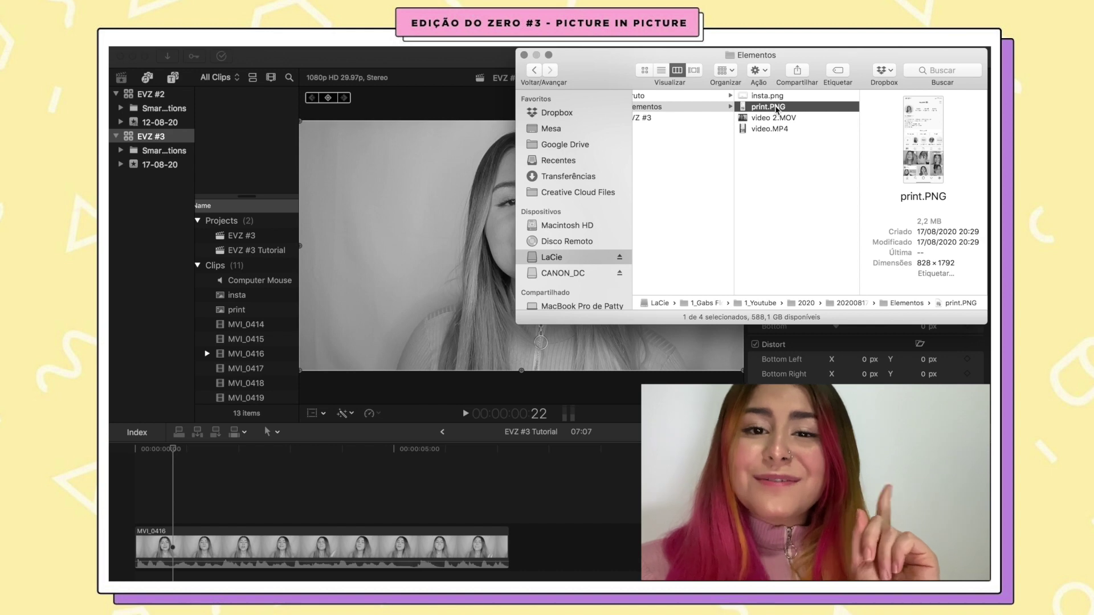
pyautogui.moveTo(777, 109); pyautogui.dragTo(805, 103)
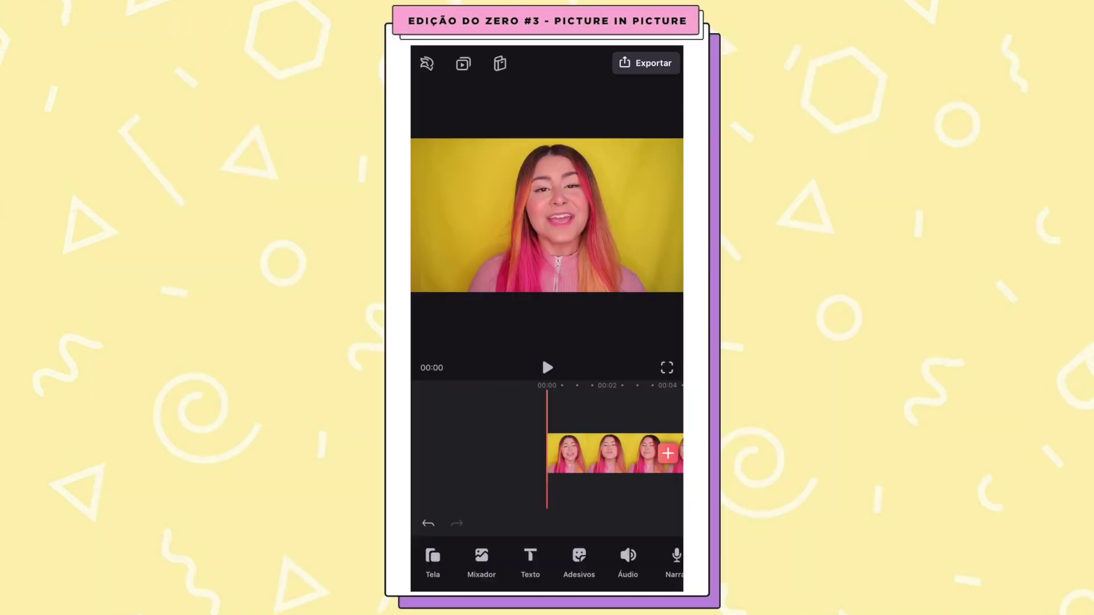
# In the mobile video editor, import the Instagram profile screenshot as an overlay near the start and position it beside the speaker, left of her.
pyautogui.hscroll(3, 547, 453)
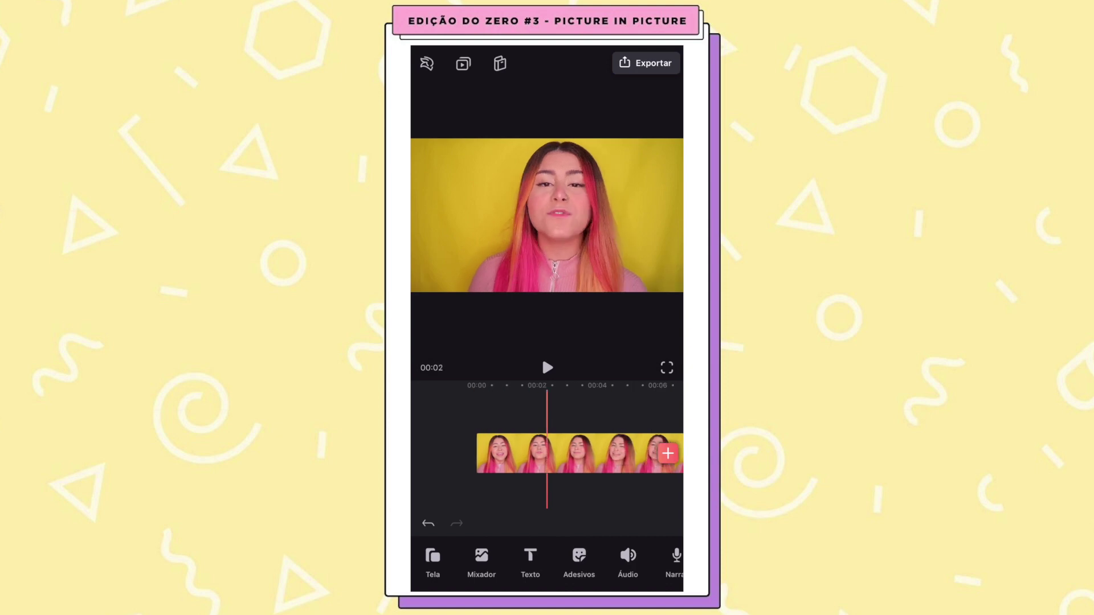
pyautogui.hscroll(-3, 546, 453)
pyautogui.hscroll(-1, 547, 453)
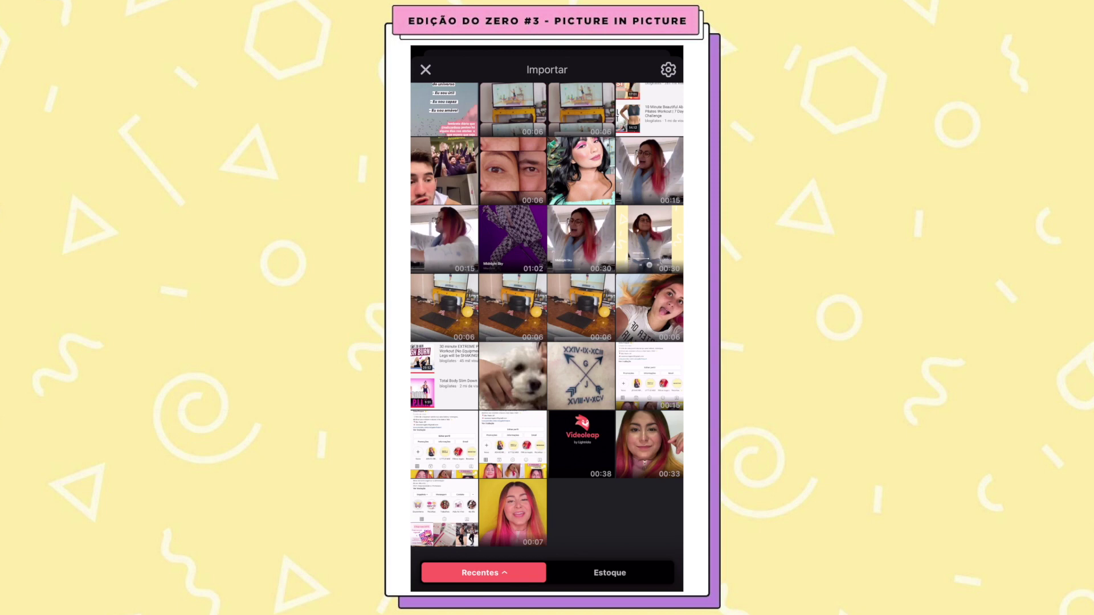
pyautogui.click(444, 444)
pyautogui.moveTo(547, 216); pyautogui.dragTo(454, 215)
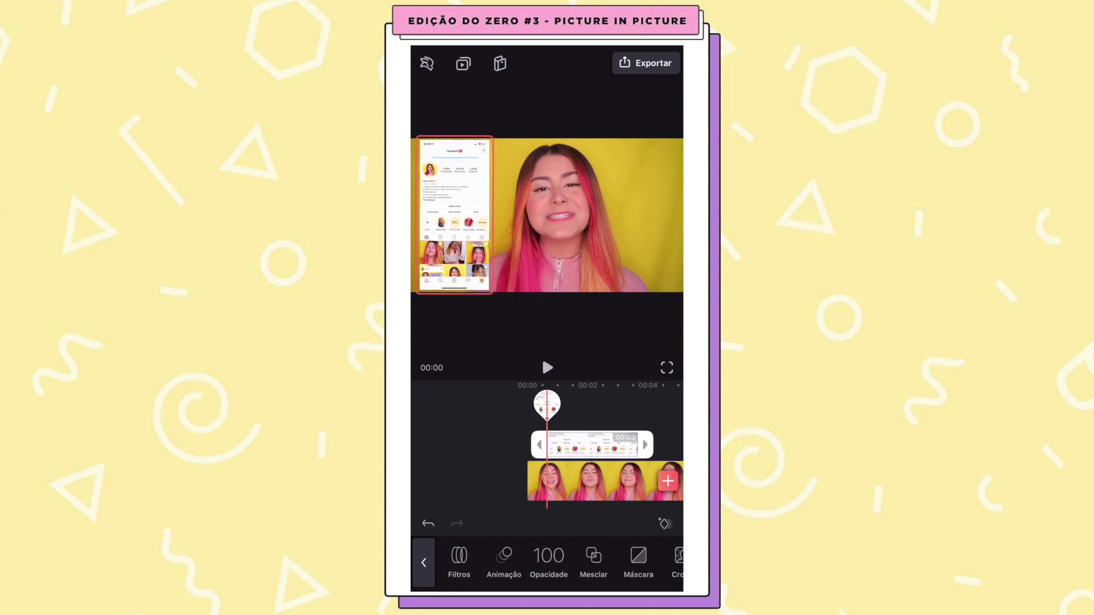
# Shift the profile screenshot overlay to start at about 00:02 on the timeline and play the video from the beginning.
pyautogui.moveTo(592, 481); pyautogui.dragTo(562, 481)
pyautogui.moveTo(516, 404); pyautogui.dragTo(558, 403)
pyautogui.moveTo(611, 444); pyautogui.dragTo(588, 444)
pyautogui.moveTo(604, 482); pyautogui.dragTo(475, 481)
pyautogui.moveTo(535, 445); pyautogui.dragTo(482, 444)
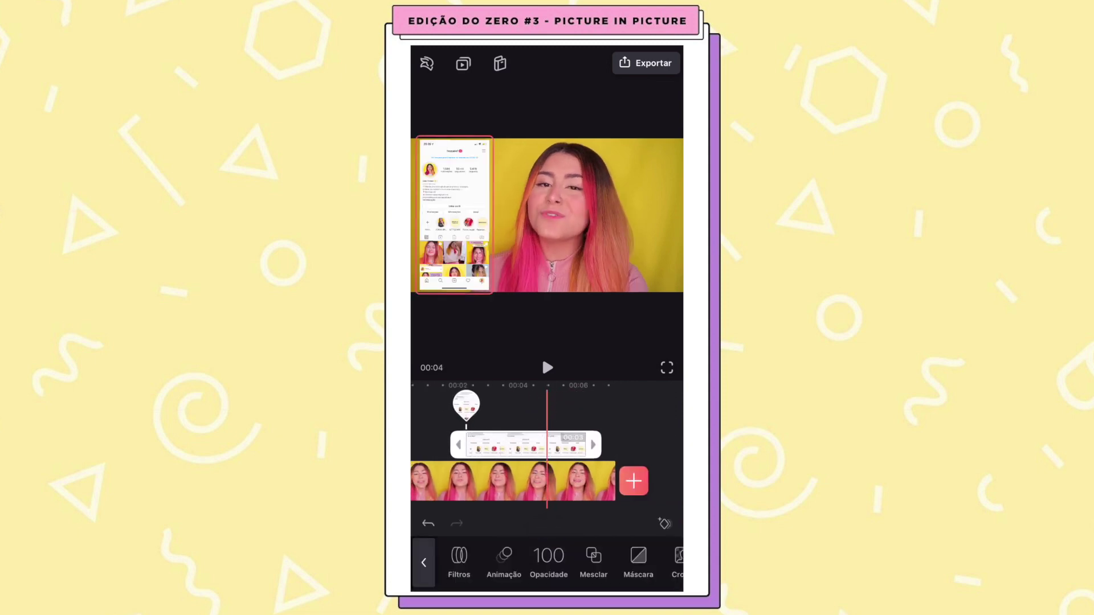
pyautogui.moveTo(502, 481); pyautogui.dragTo(554, 481)
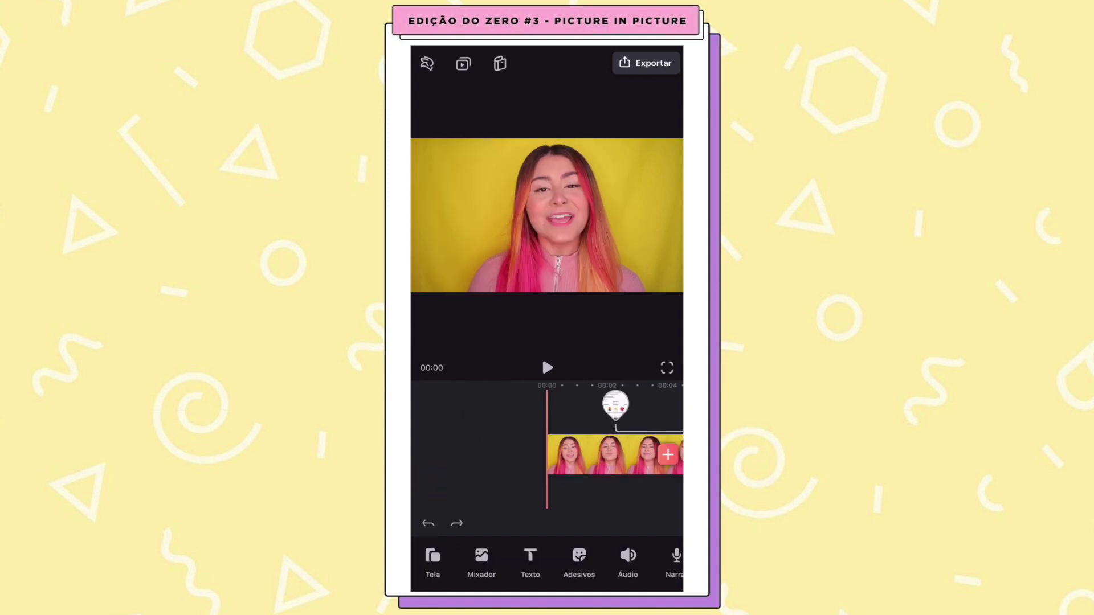
pyautogui.click(546, 368)
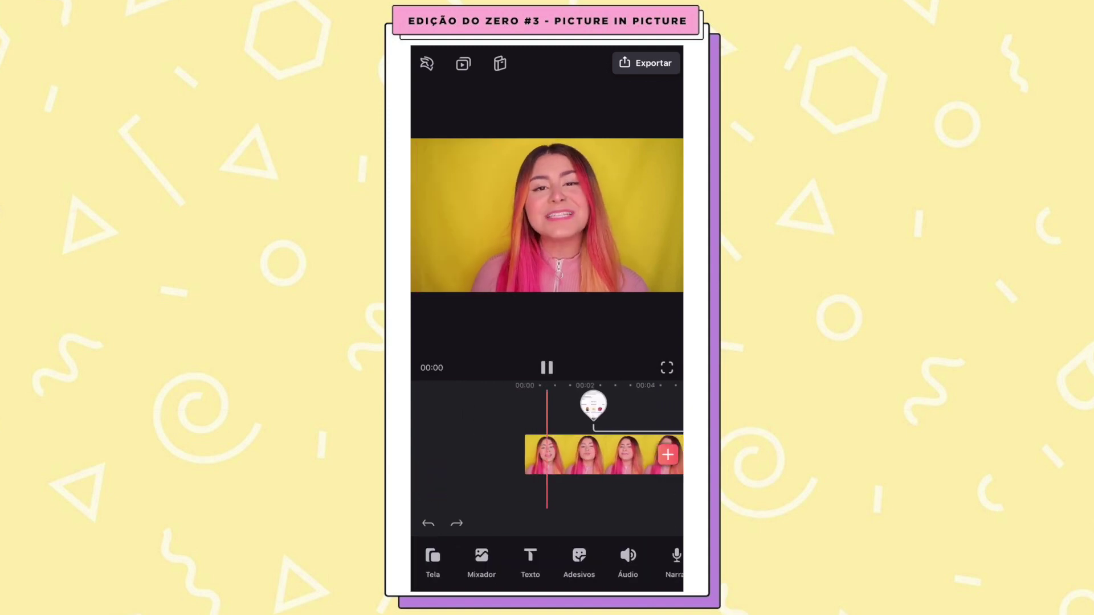